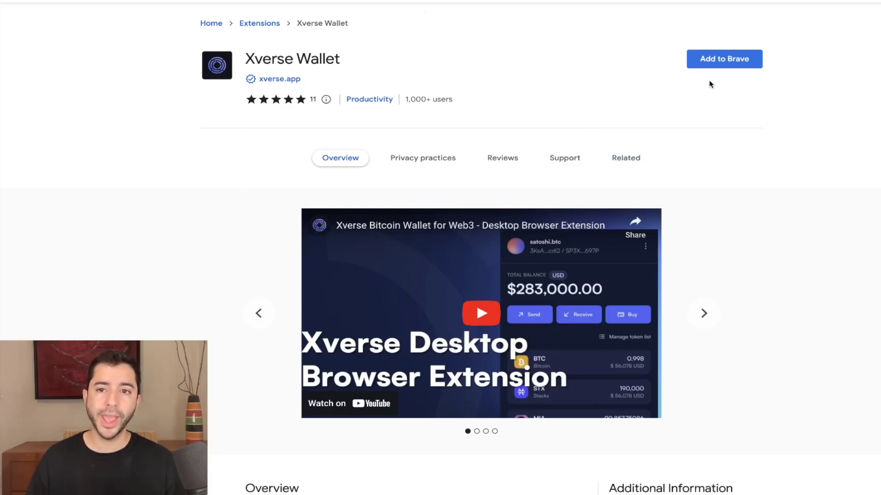
# - Add the Xverse Wallet extension to the browser from its Chrome Web Store page
pyautogui.click(724, 65)
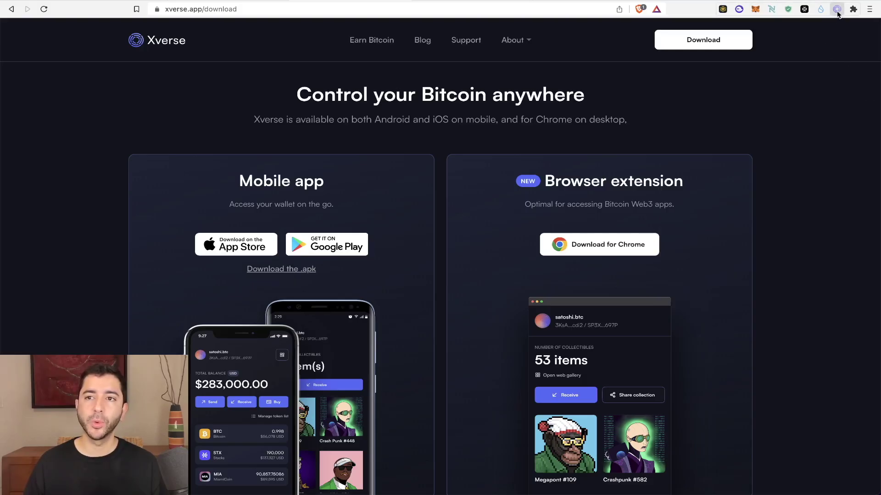
# - Create a new Xverse wallet, going through the onboarding slides to the backup setup
pyautogui.click(836, 10)
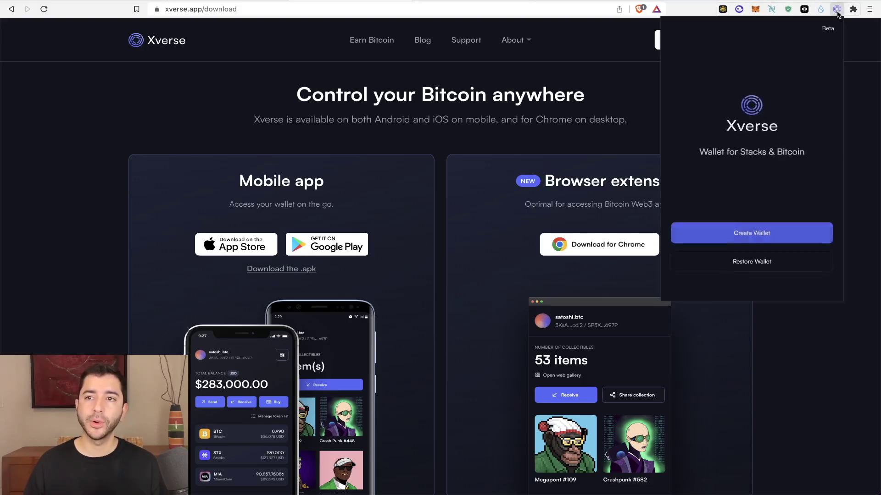
pyautogui.click(747, 233)
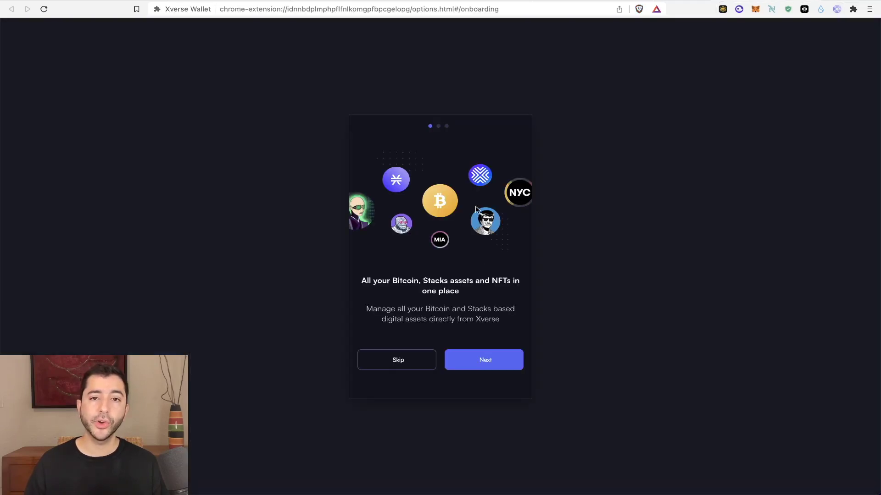
pyautogui.click(485, 360)
pyautogui.click(485, 360)
pyautogui.click(485, 360)
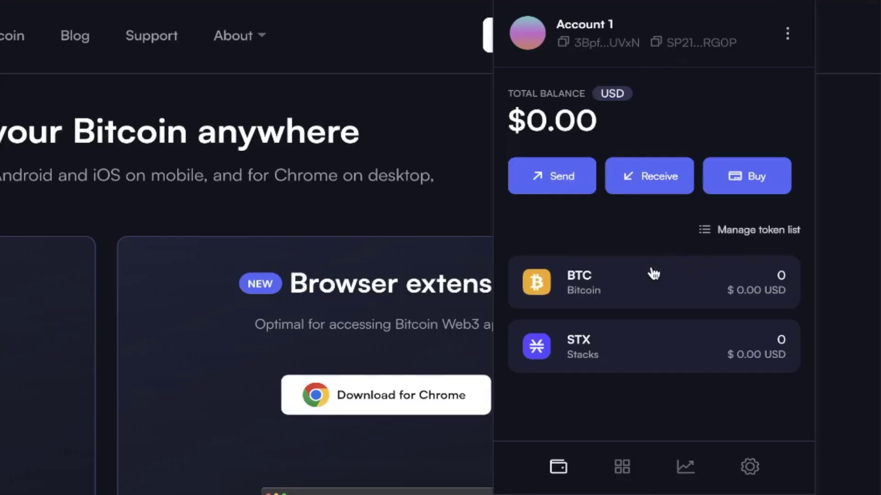
# - View the BTC receiving address, then the empty Collectibles tab's Ordinals and Stacks receive addresses
pyautogui.click(601, 289)
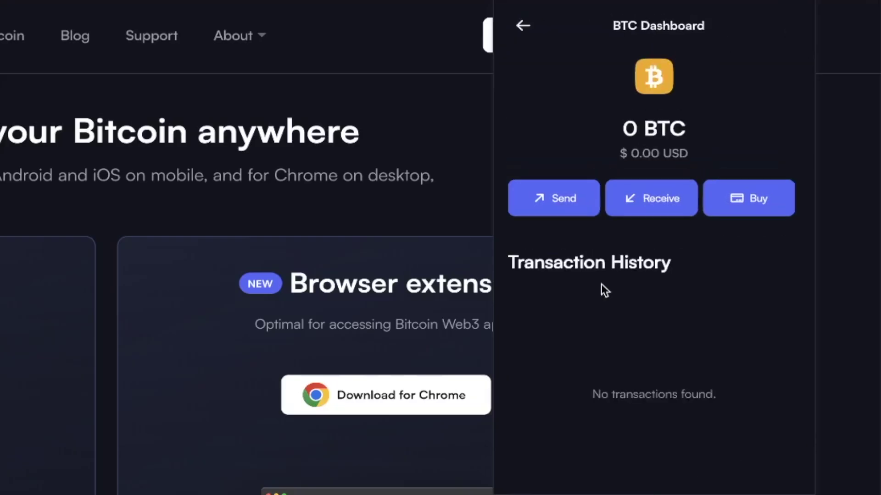
pyautogui.click(647, 218)
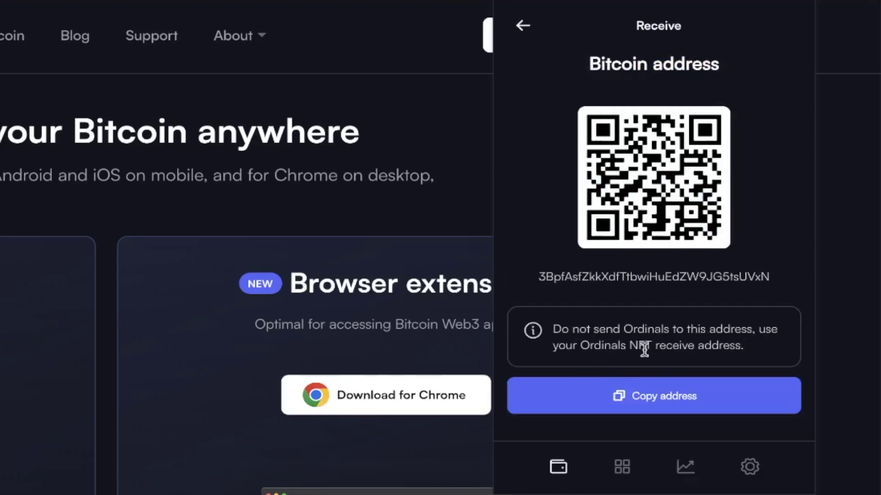
pyautogui.click(623, 468)
pyautogui.click(660, 211)
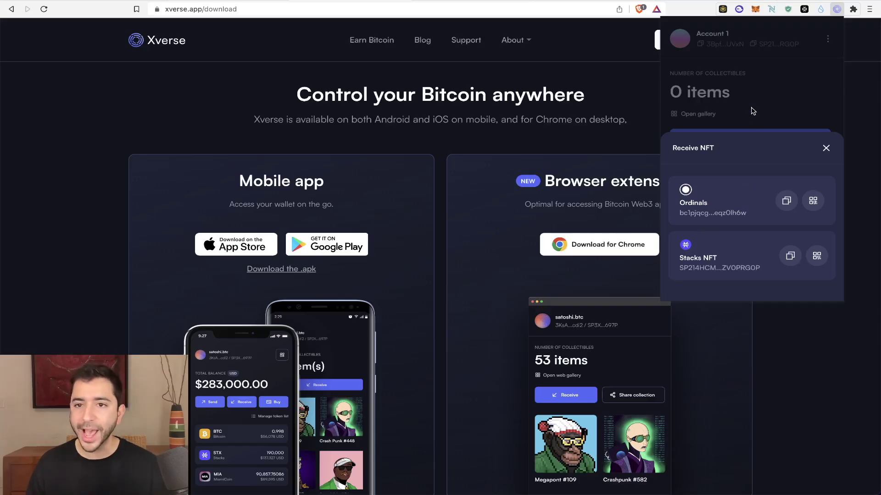
pyautogui.click(826, 150)
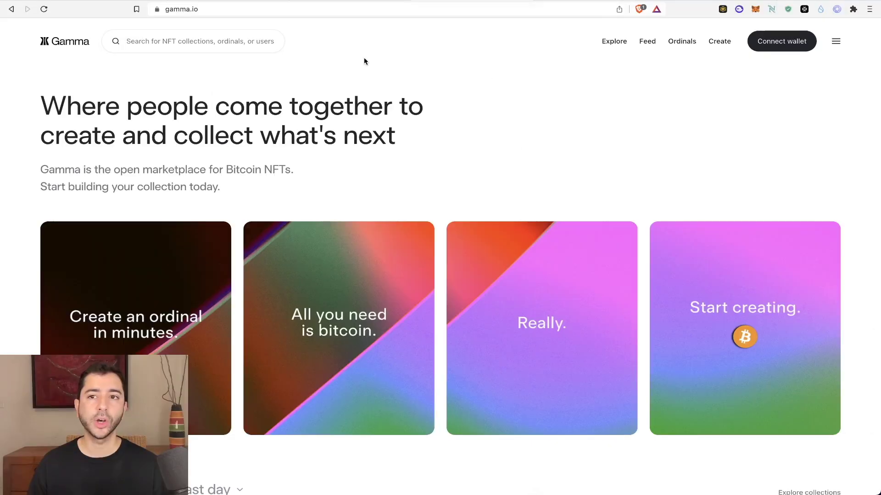
# - Connect the Xverse wallet to gamma.io and approve the connection request
pyautogui.click(782, 46)
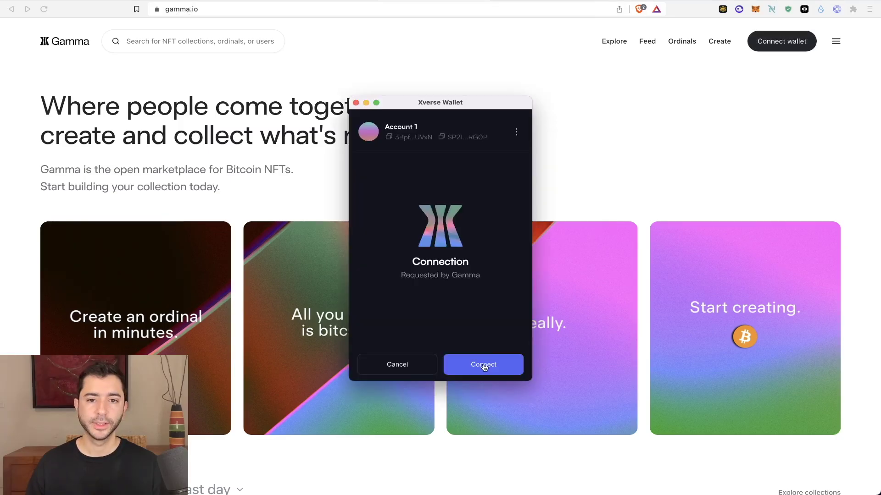
pyautogui.click(483, 365)
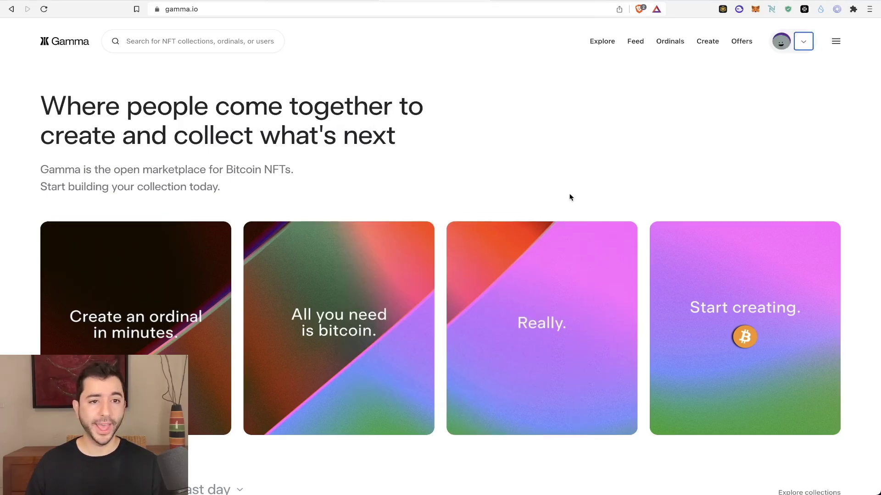
pyautogui.scroll(-3, 570, 197)
pyautogui.scroll(-2, 216, 173)
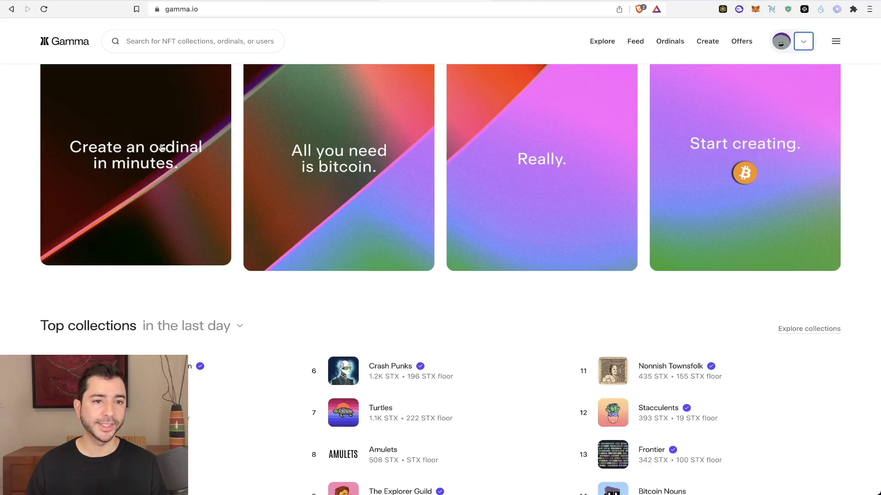
# - Start a new ordinal on Gamma with Image as the inscription type
pyautogui.click(162, 147)
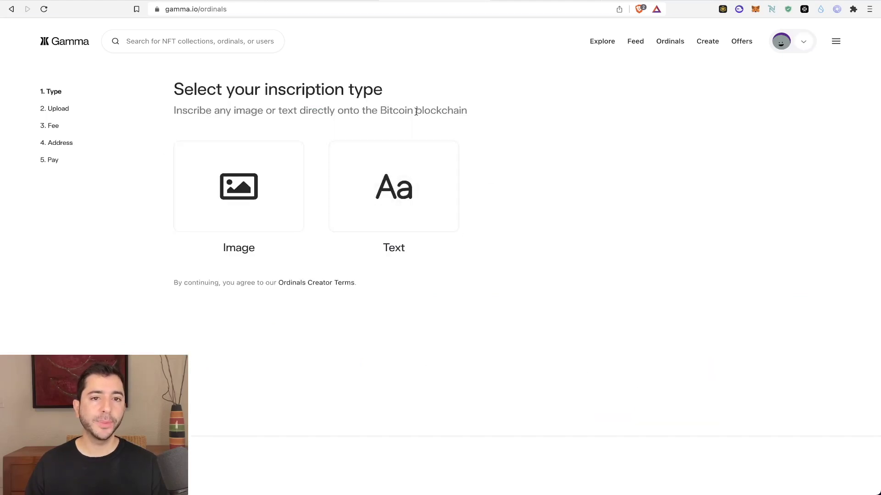
pyautogui.click(411, 186)
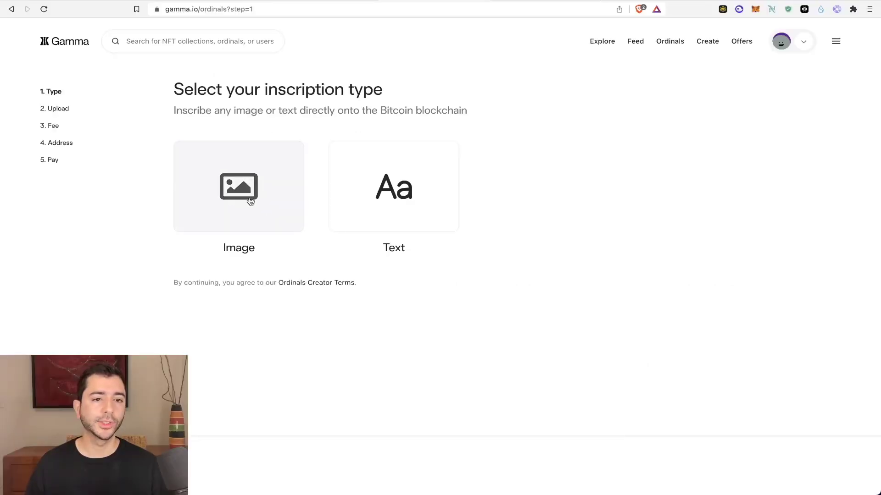
pyautogui.click(250, 201)
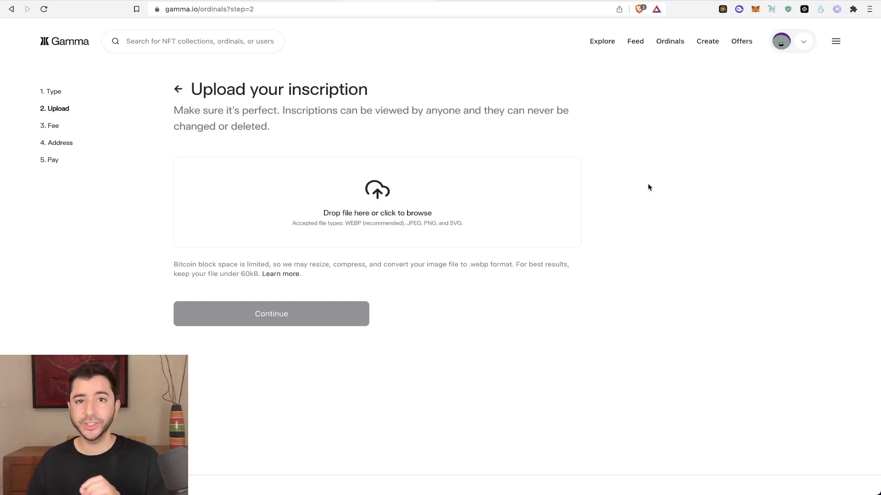
pyautogui.click(480, 3)
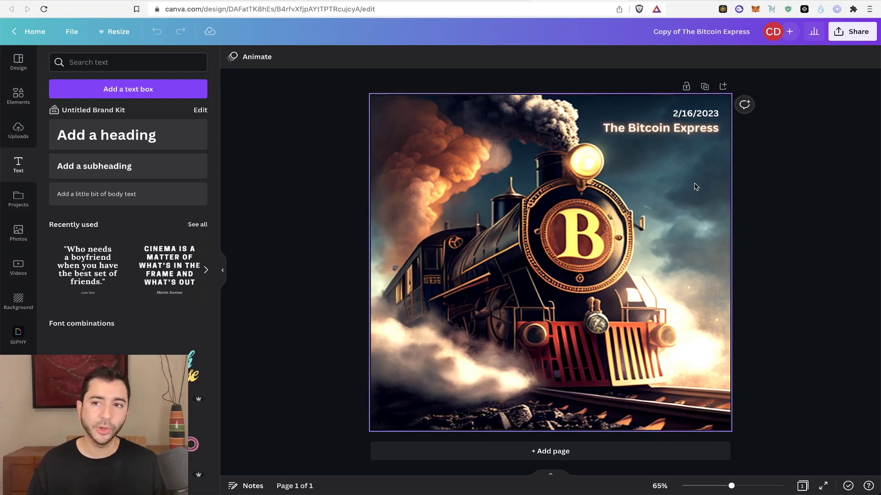
# - Download the Bitcoin Express Canva design as a JPG instead of PNG
pyautogui.click(852, 32)
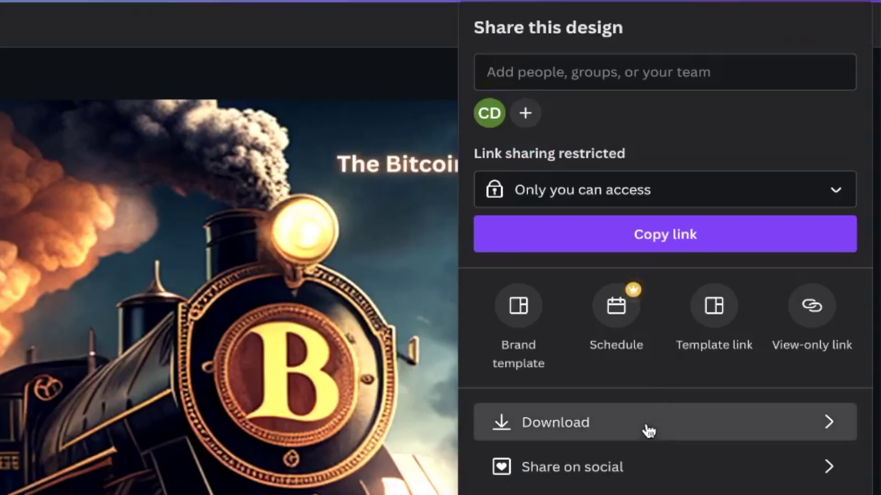
pyautogui.click(648, 431)
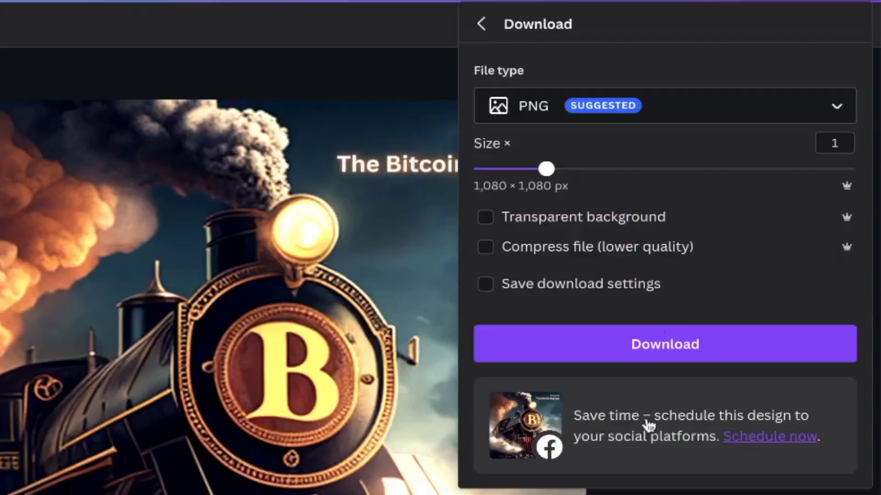
pyautogui.click(707, 112)
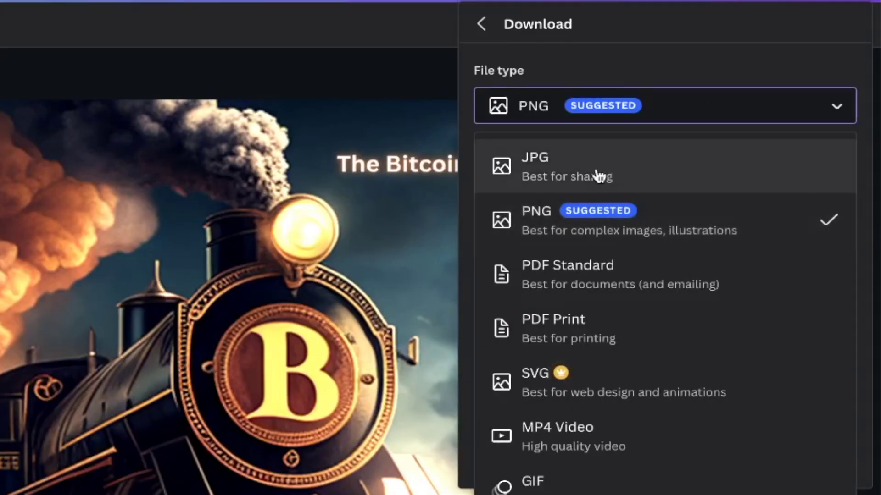
pyautogui.click(598, 176)
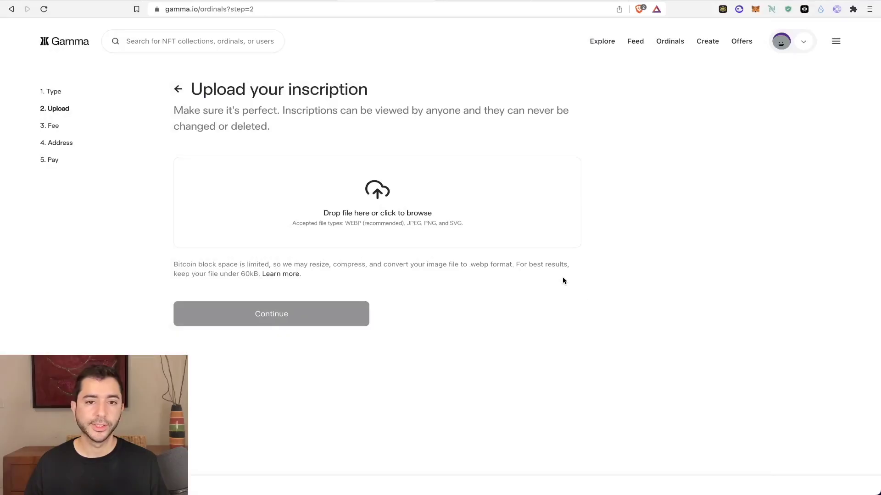
# - Upload TBE JPG.jpeg as the inscription image and continue to the fee options
pyautogui.click(367, 213)
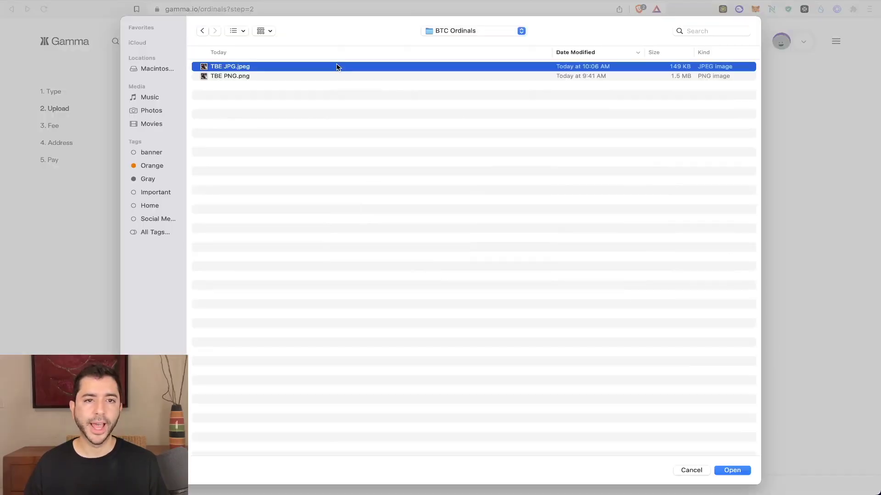
pyautogui.click(741, 467)
pyautogui.click(289, 269)
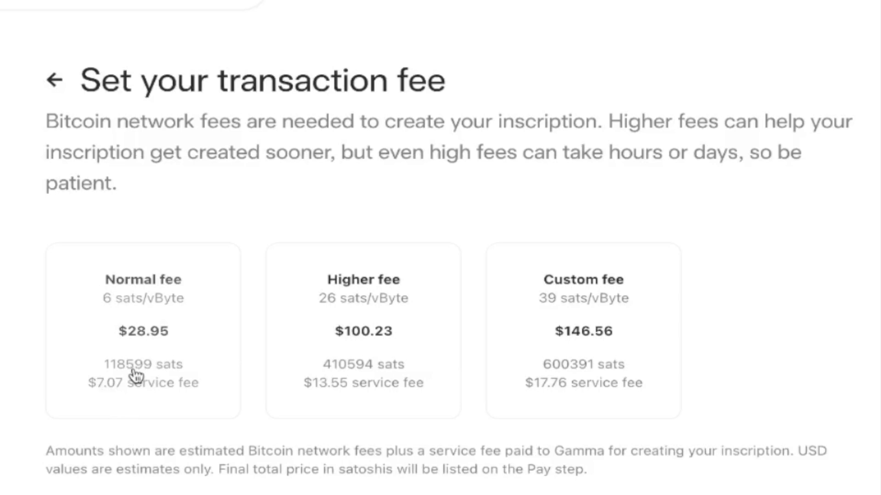
# - Choose the Normal 6 sats/vByte fee and continue to the recipient address
pyautogui.click(142, 333)
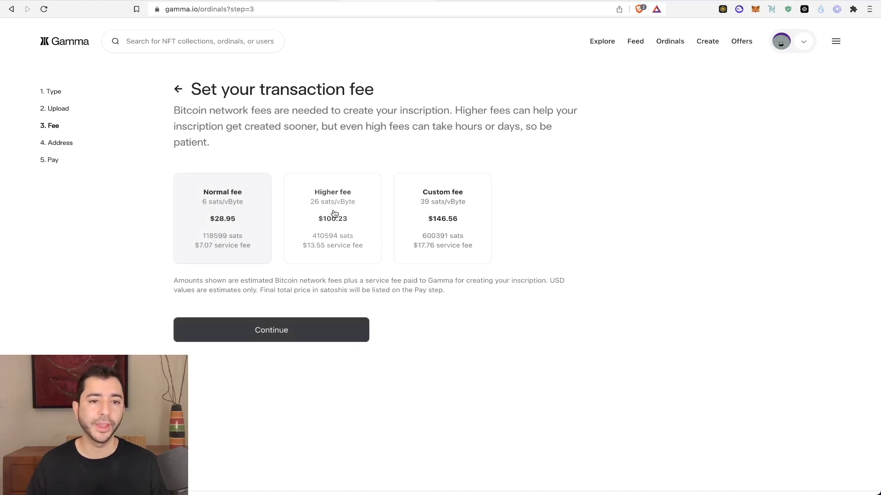
pyautogui.click(264, 328)
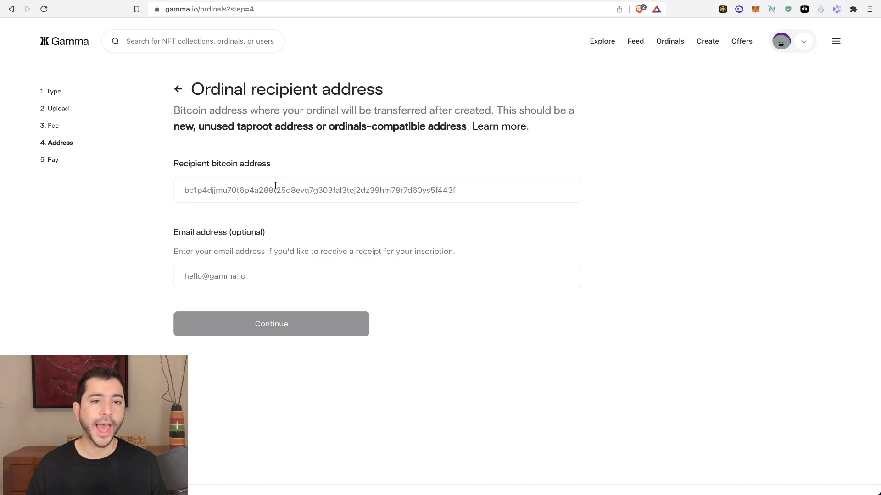
# - Copy the Ordinals receive address from Xverse's Collectibles receive options
pyautogui.click(837, 9)
pyautogui.click(733, 287)
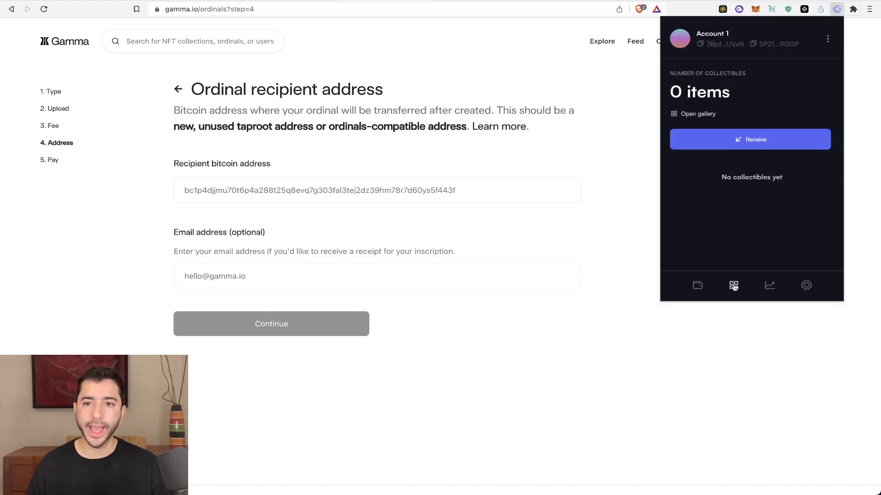
pyautogui.click(753, 146)
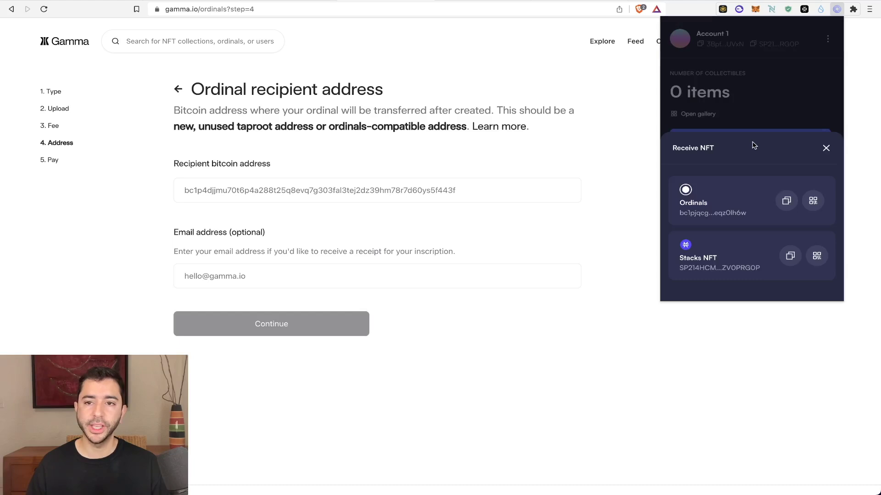
pyautogui.click(785, 206)
# - Paste the Ordinals address as the recipient and continue to the 0.00118599 BTC payment
pyautogui.click(377, 190)
pyautogui.write('bc1pjqcg0g7mnrse9dy8xzmkxkrcv2a835qea7yn30p0a6k3yzha8deqz0lh6w')
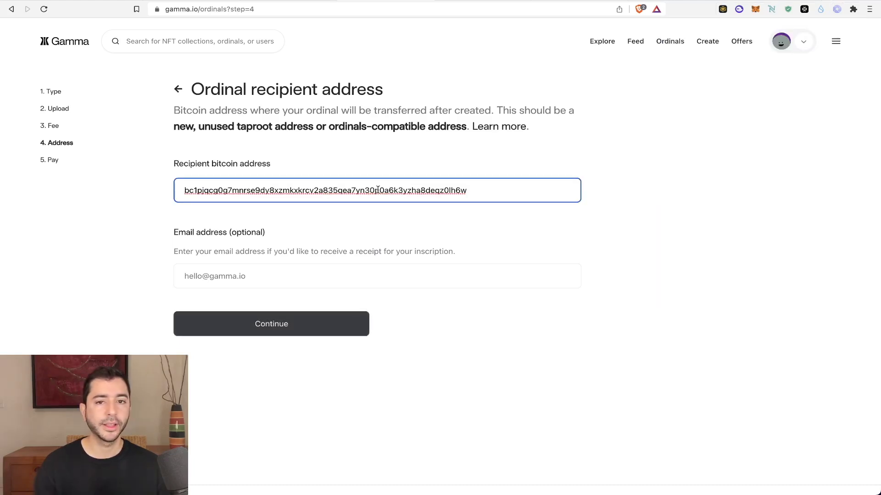
pyautogui.click(274, 223)
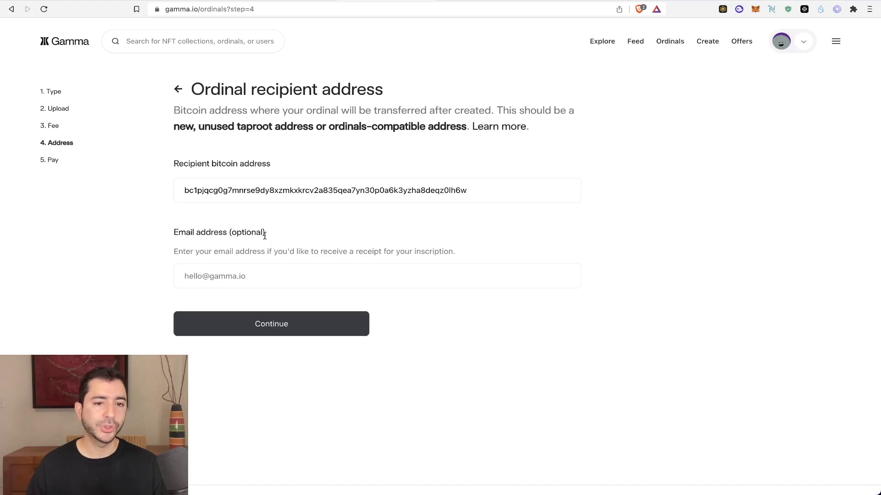
pyautogui.click(266, 324)
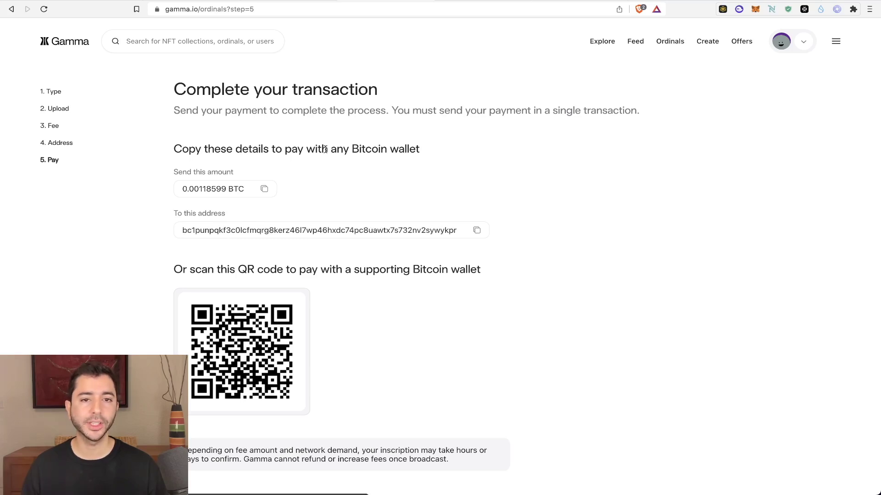
# - Send 0.00118599 BTC from Xverse to Gamma's payment address and confirm the transaction
pyautogui.scroll(-1, 482, 155)
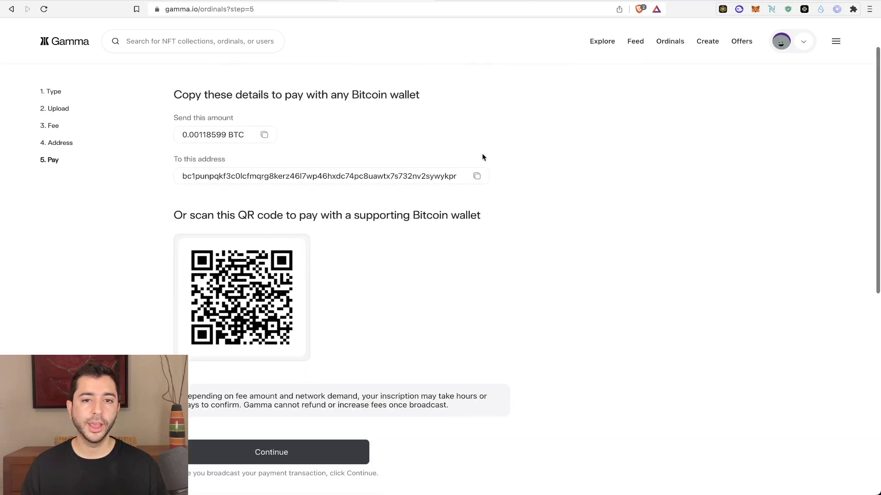
pyautogui.scroll(-2, 328, 230)
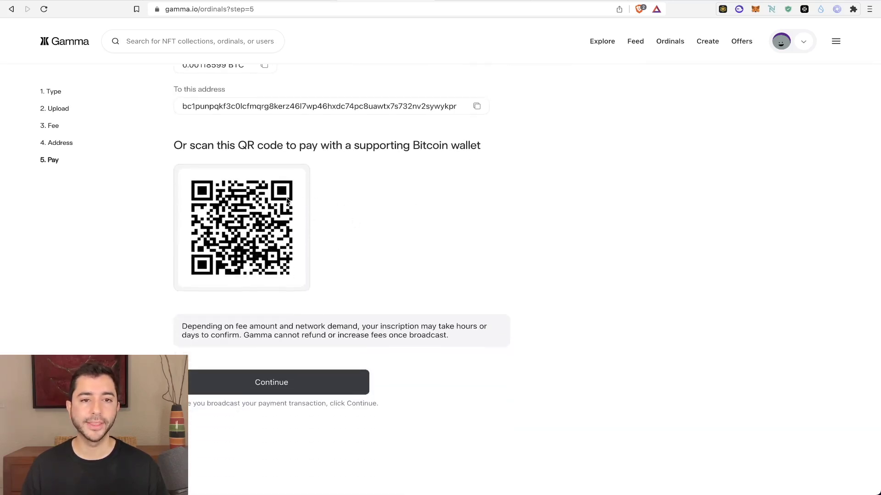
pyautogui.click(837, 8)
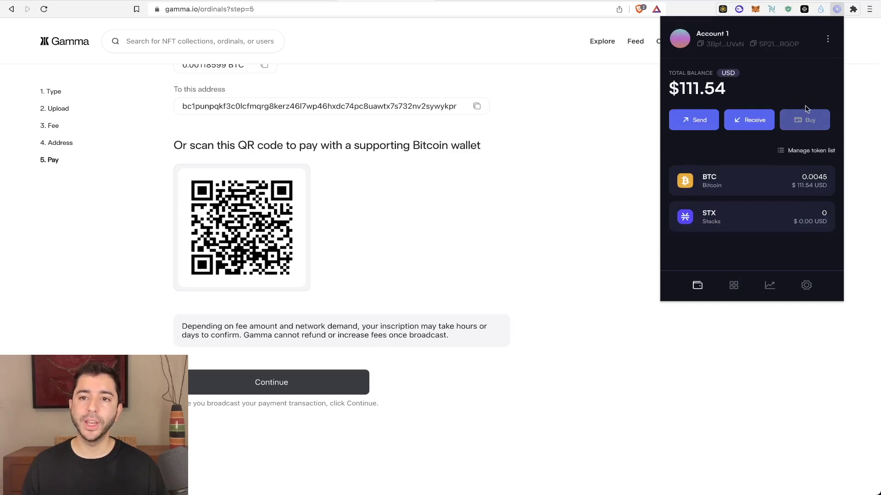
pyautogui.click(802, 122)
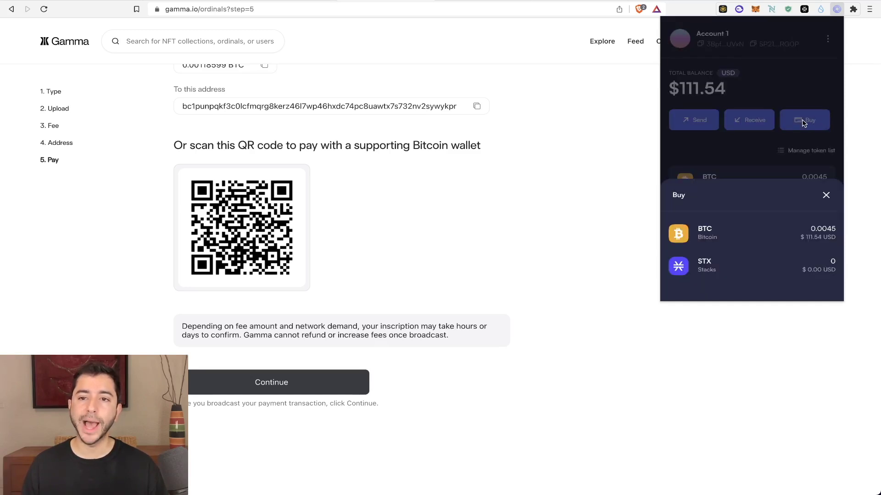
pyautogui.click(724, 228)
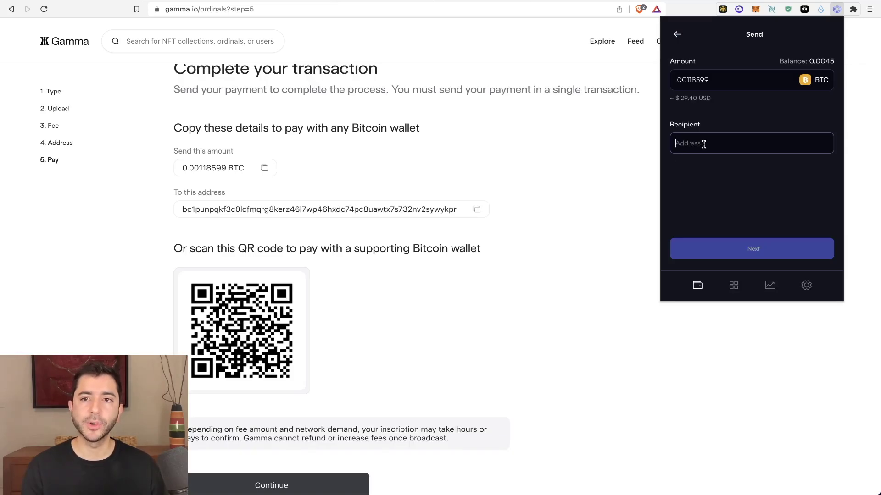
pyautogui.write('bc1punpqkf3c0lcfmqrg8kerz46l7wp46hxdc74pc8uawtx7s732nv2sywykpr')
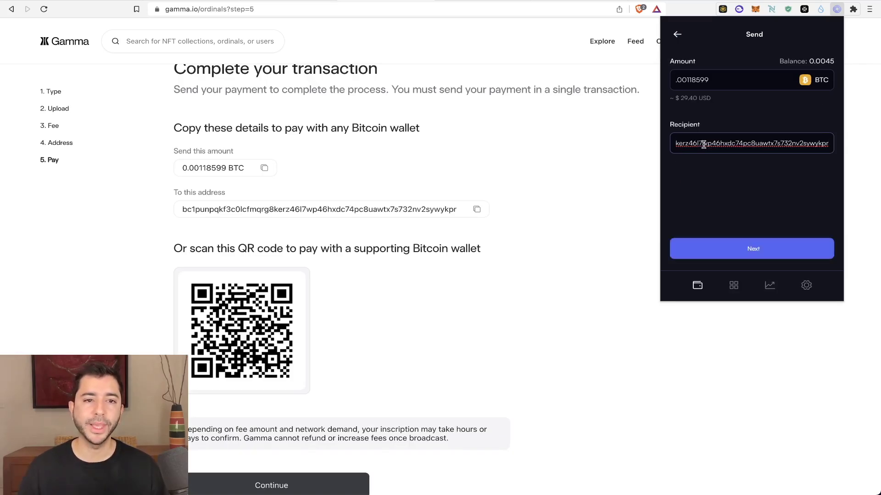
pyautogui.click(734, 248)
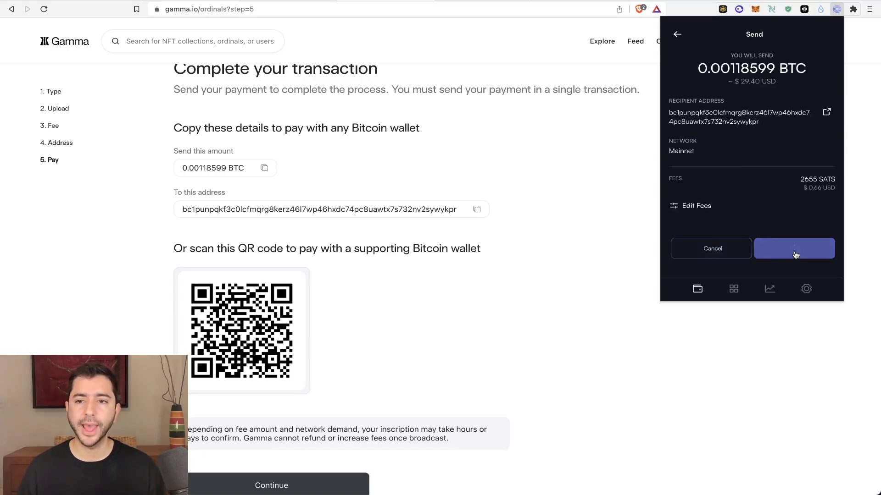
pyautogui.click(794, 253)
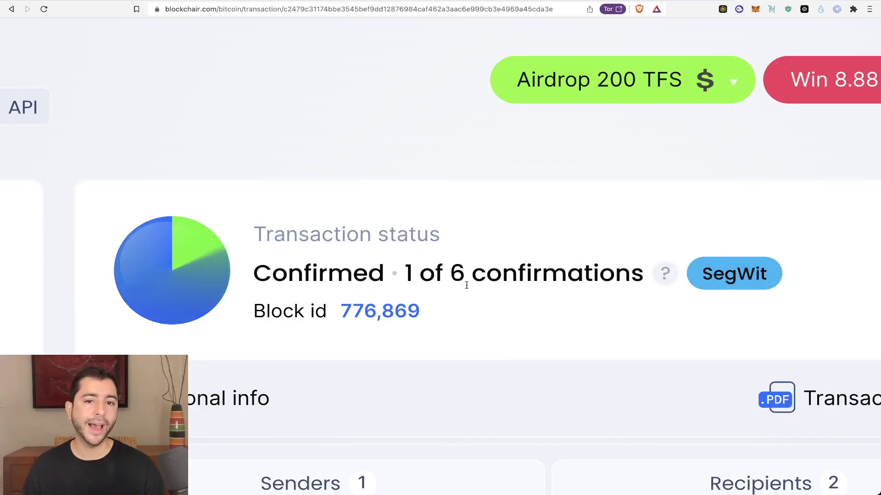
# - Check Blockchair's confirmation status: Confirmed, 1 of 6 confirmations, block 776,869, SegWit transaction
pyautogui.moveTo(658, 281)
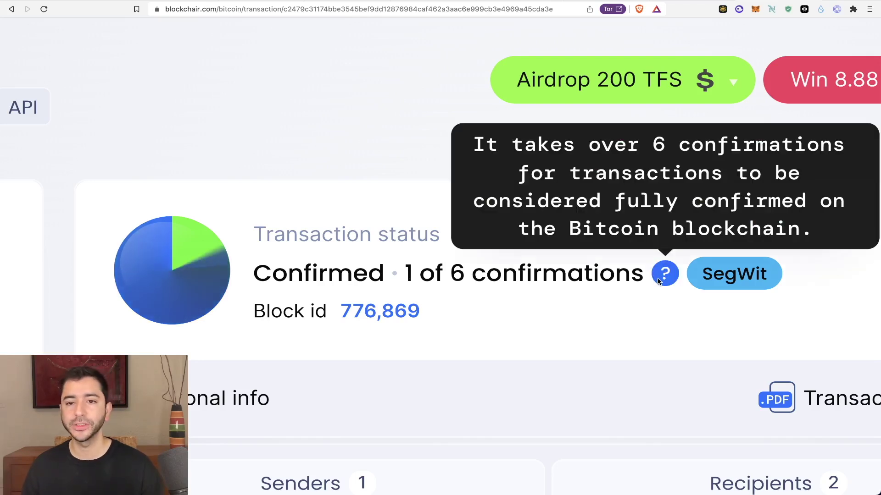